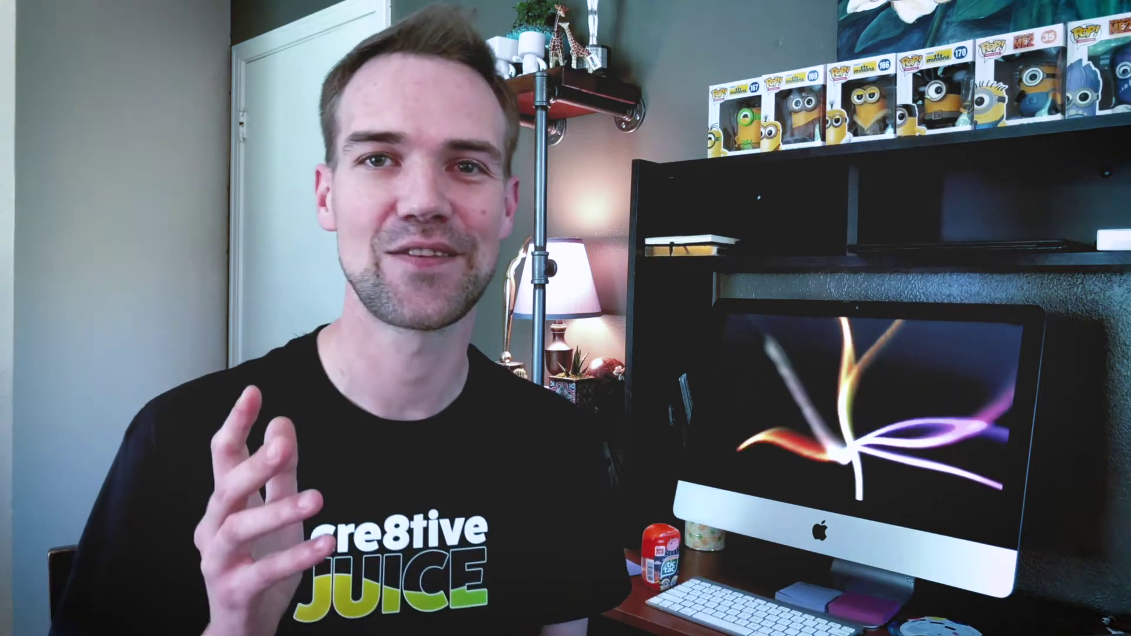
# Step: Draw and clear rectangular and elliptical marquee selections across the slide
pyautogui.moveTo(185, 177); pyautogui.dragTo(507, 488)
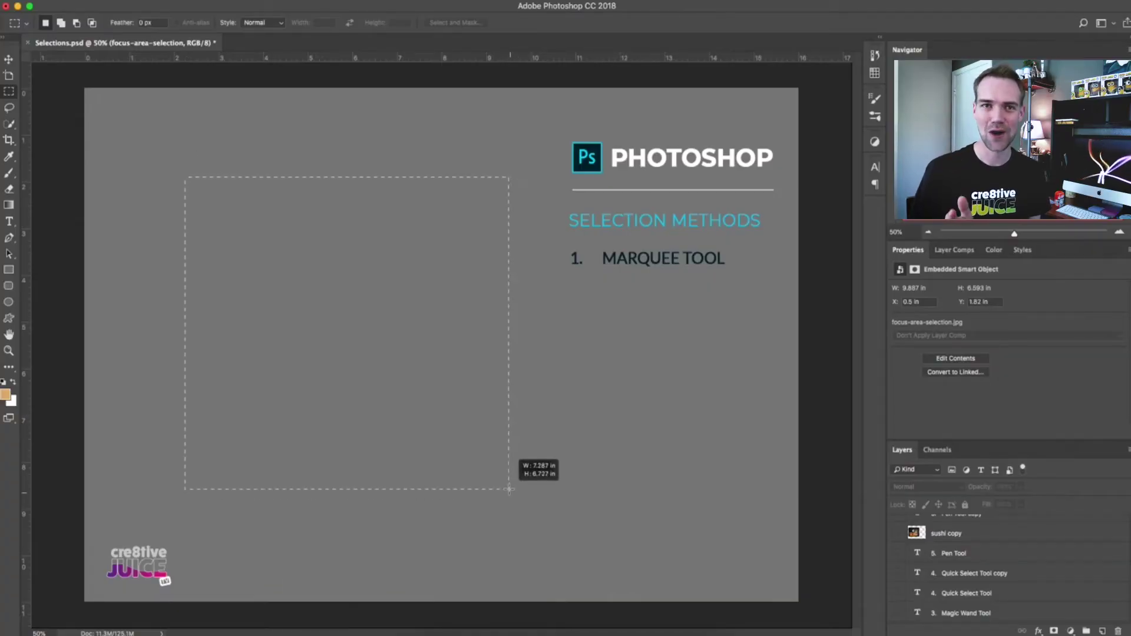
pyautogui.click(507, 488)
pyautogui.hotkey('shift', 'm')
pyautogui.moveTo(166, 176); pyautogui.dragTo(512, 489)
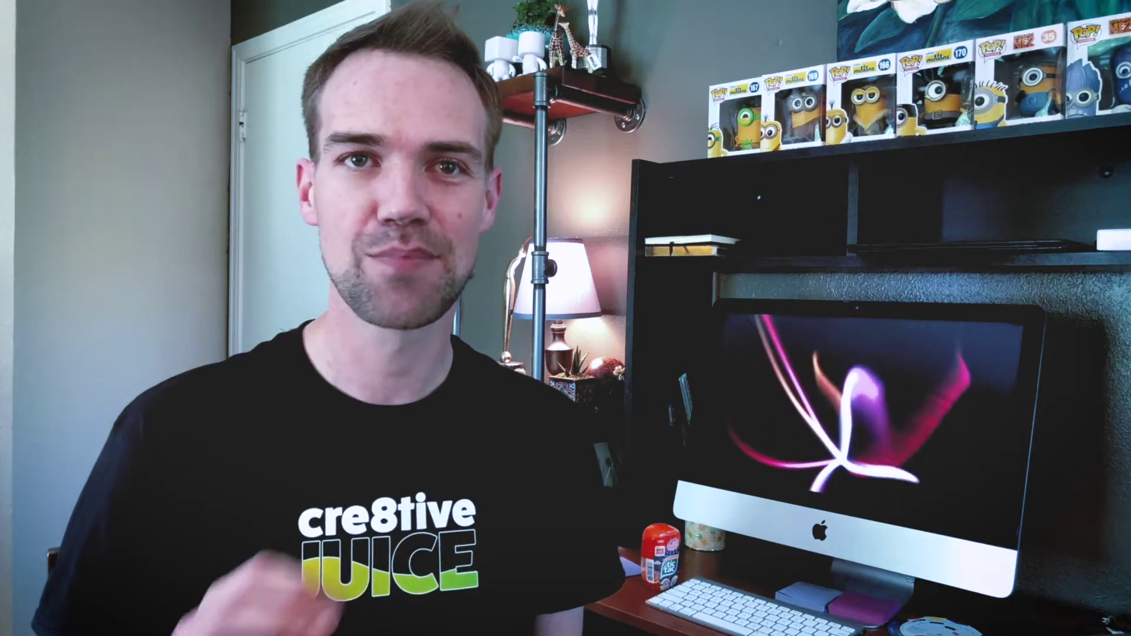
pyautogui.moveTo(169, 351); pyautogui.dragTo(172, 352)
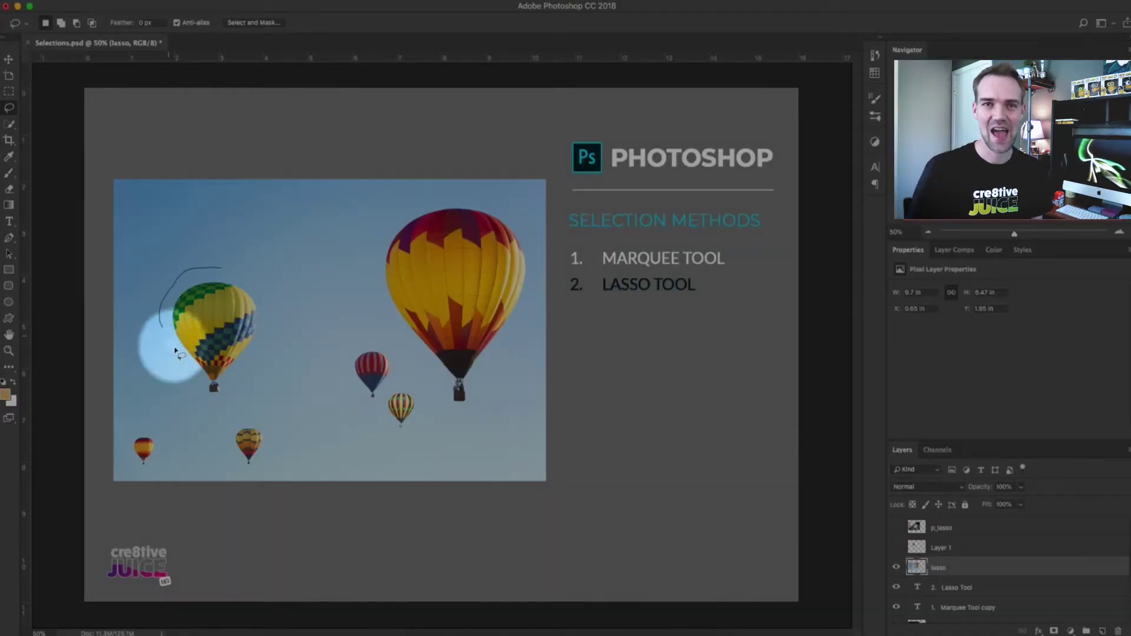
# Step: Trace a freehand lasso outline around the green-and-yellow balloon
pyautogui.moveTo(202, 391)
pyautogui.mouseDown()
pyautogui.moveTo(254, 351)
pyautogui.moveTo(269, 304)
pyautogui.moveTo(221, 269)
pyautogui.mouseUp()
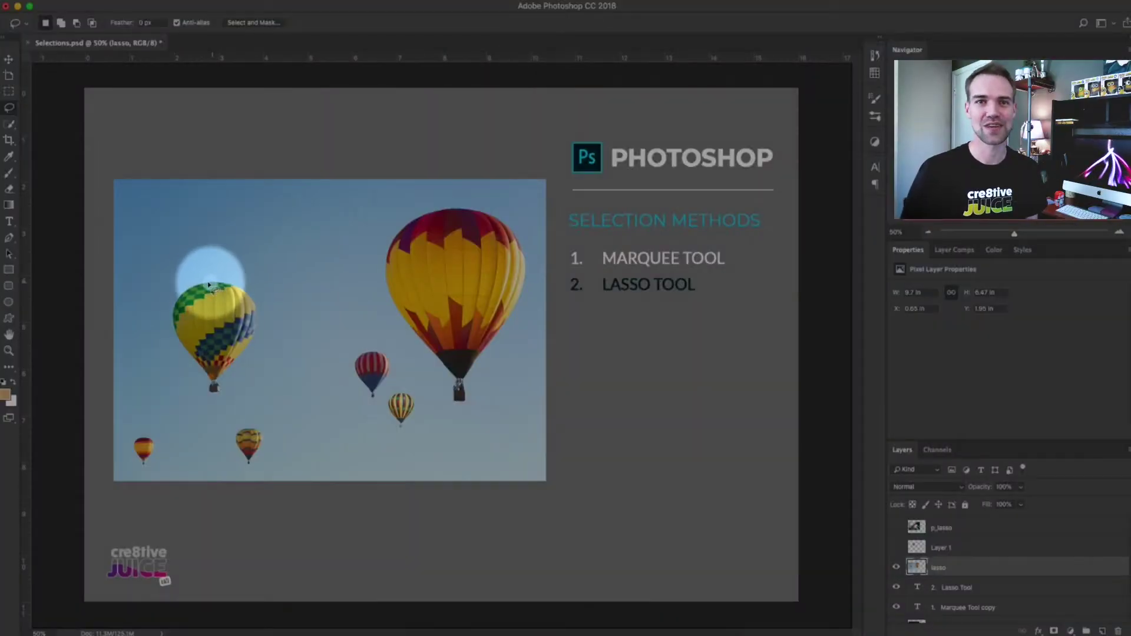
# Step: Demo freehand and polygonal lasso selections, then trace the black mug's edge magnetically
pyautogui.moveTo(209, 285)
pyautogui.mouseDown()
pyautogui.moveTo(173, 311)
pyautogui.moveTo(213, 393)
pyautogui.moveTo(257, 325)
pyautogui.moveTo(247, 296)
pyautogui.moveTo(210, 277)
pyautogui.mouseUp()
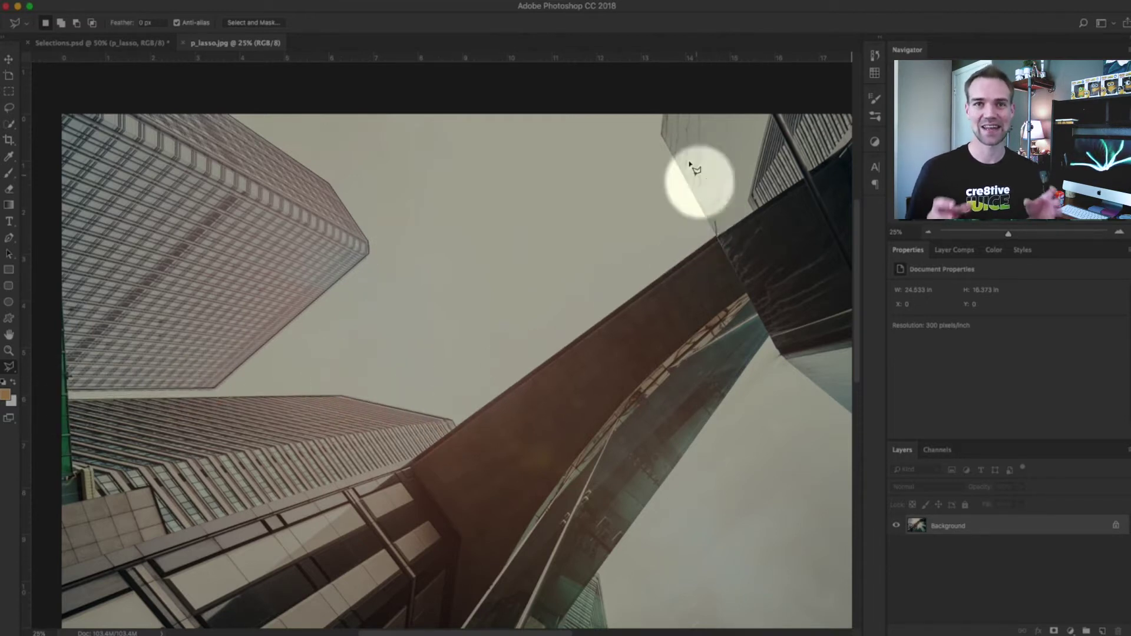
pyautogui.click(664, 113)
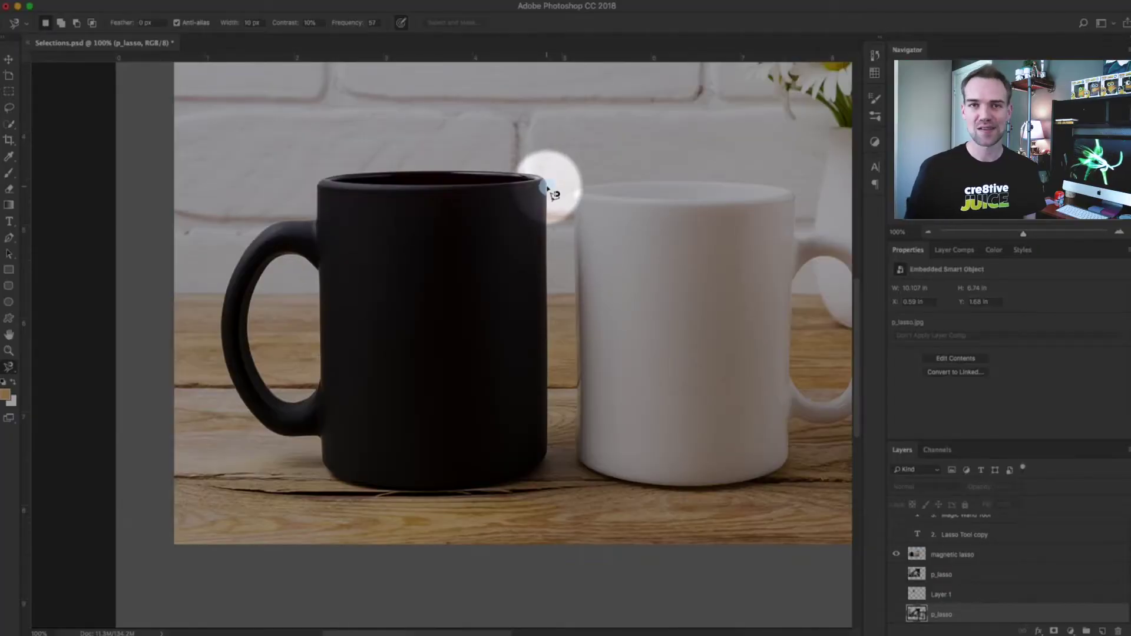
pyautogui.moveTo(554, 194); pyautogui.dragTo(554, 463)
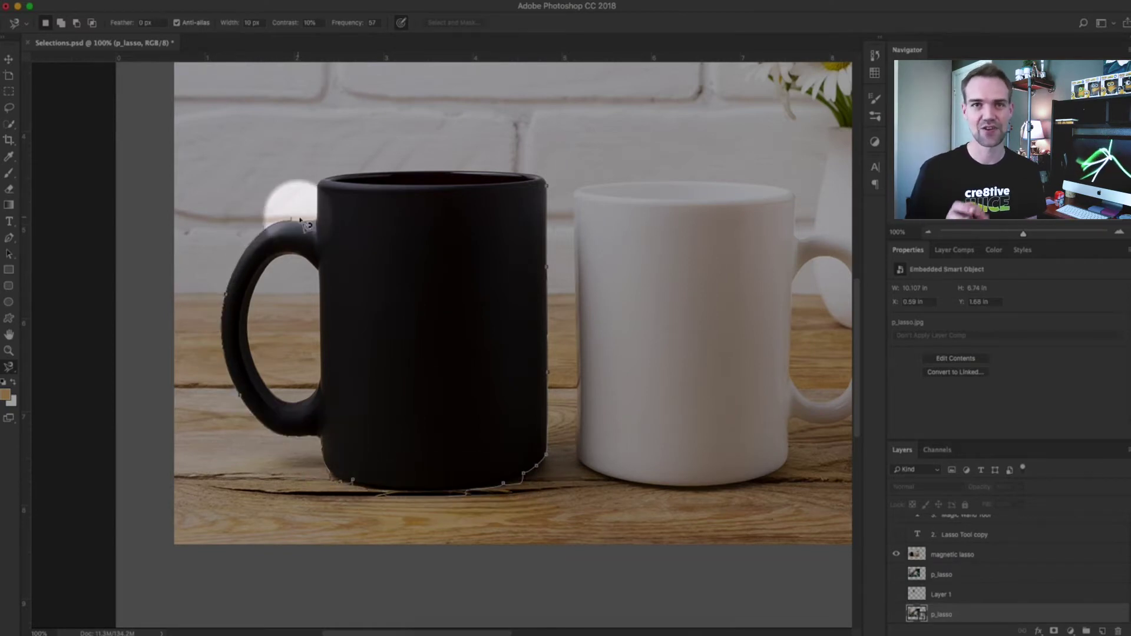
# Step: Extend the magnetic lasso path around the mug's rim to close it
pyautogui.moveTo(443, 179); pyautogui.dragTo(549, 185)
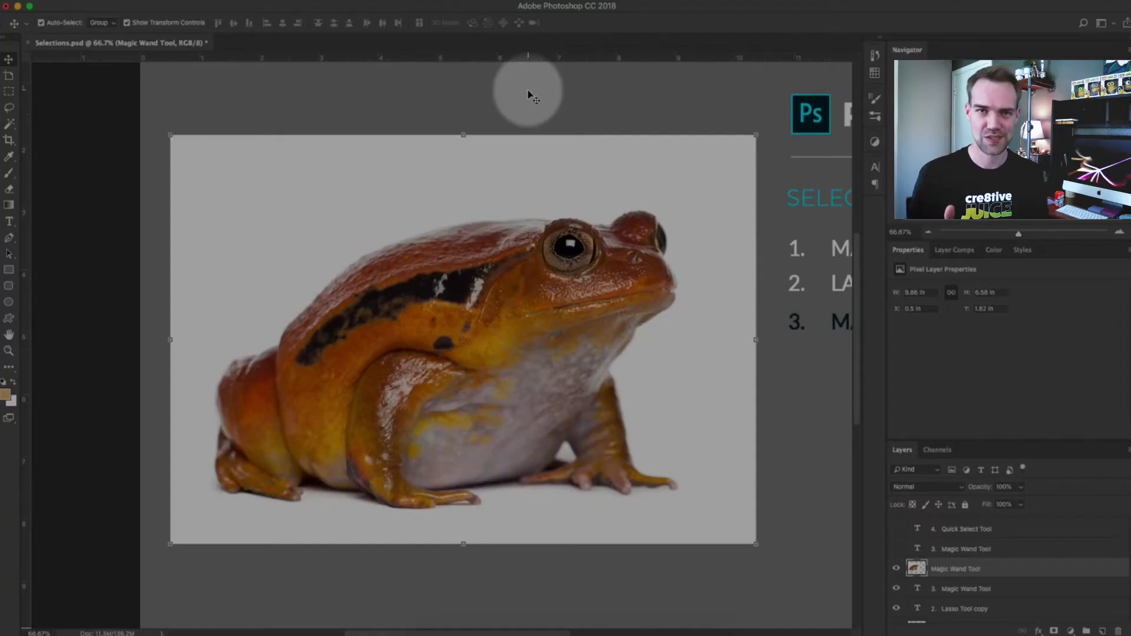
# Step: Magic Wand-select the grey background around the frog and delete it
pyautogui.press('w')
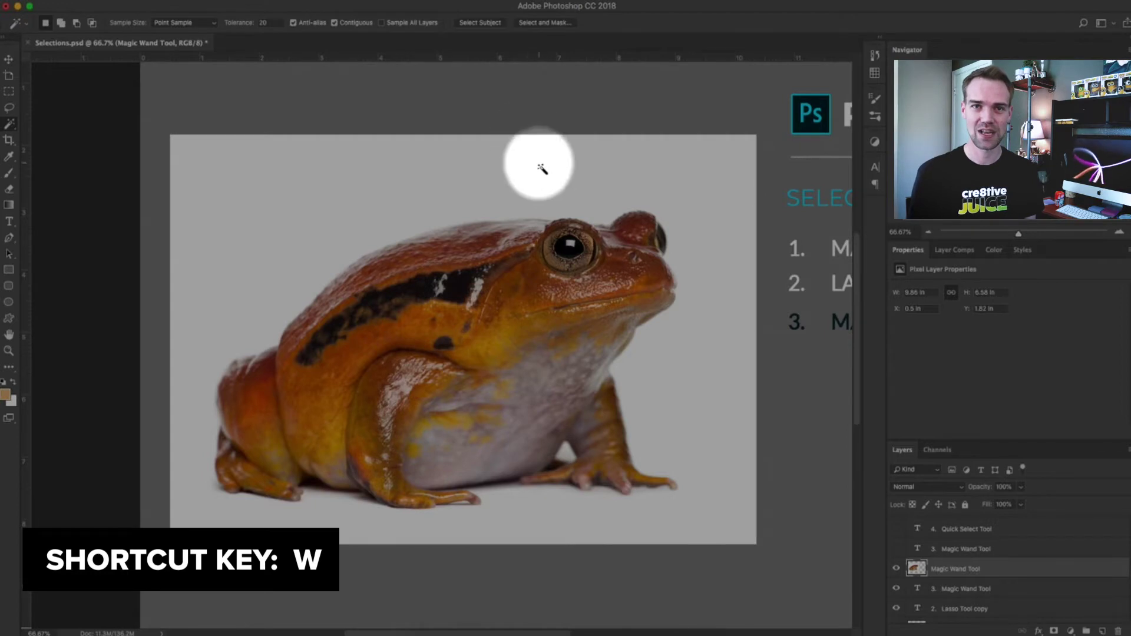
pyautogui.click(592, 181)
pyautogui.press('Delete')
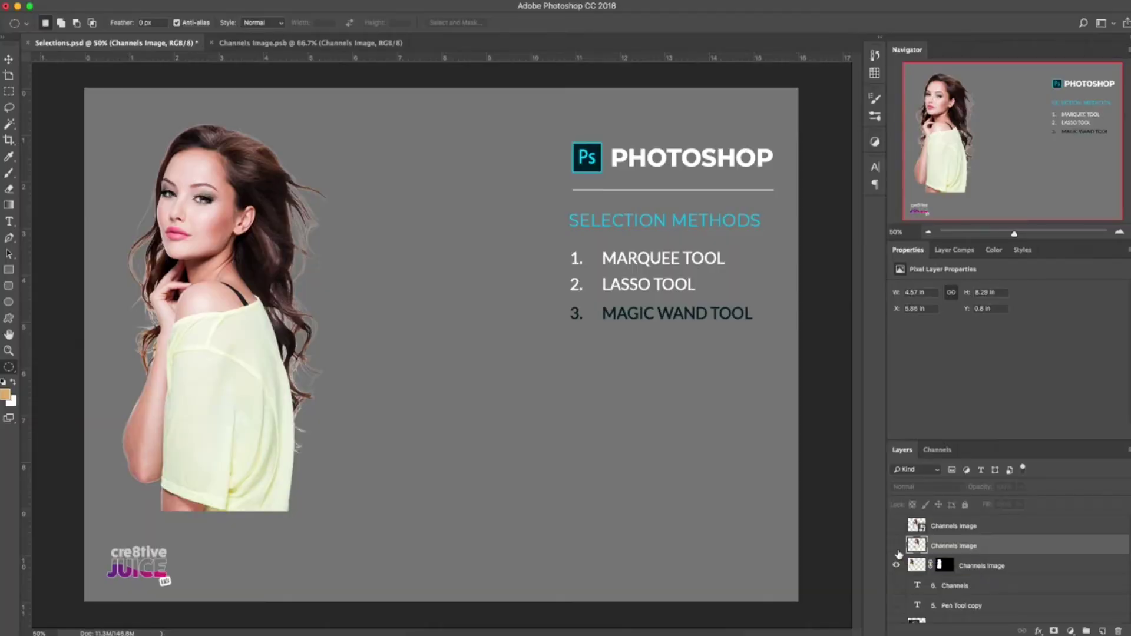
# Step: Show the second Channels Image layer to compare the woman cut-outs
pyautogui.click(896, 546)
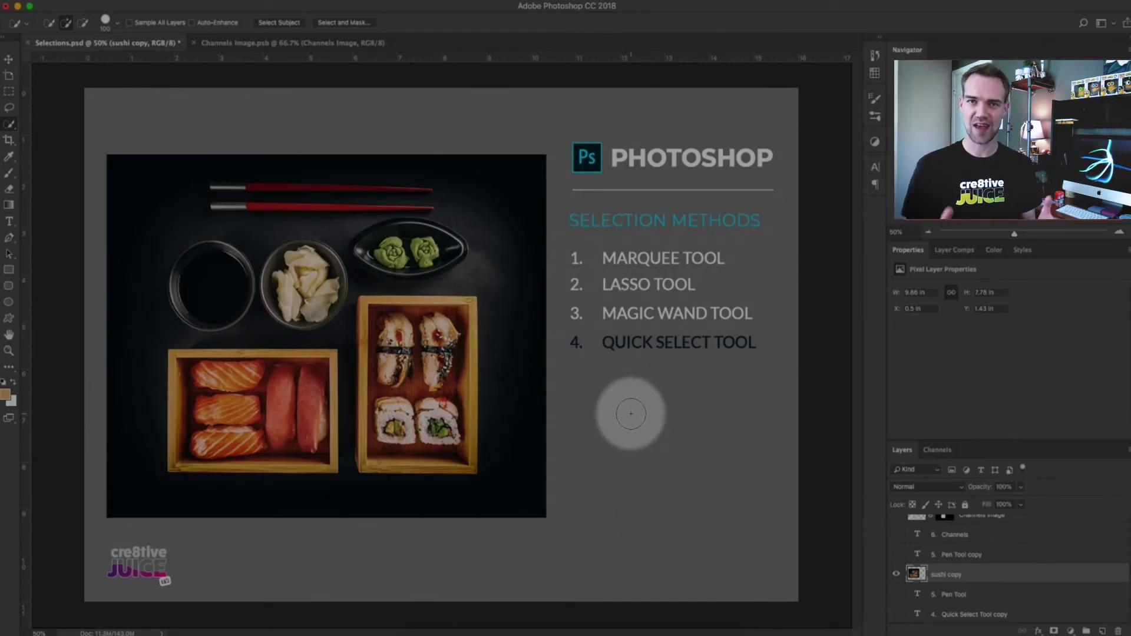
# Step: Resize the brush and quick-select both sushi boxes
pyautogui.press('[')
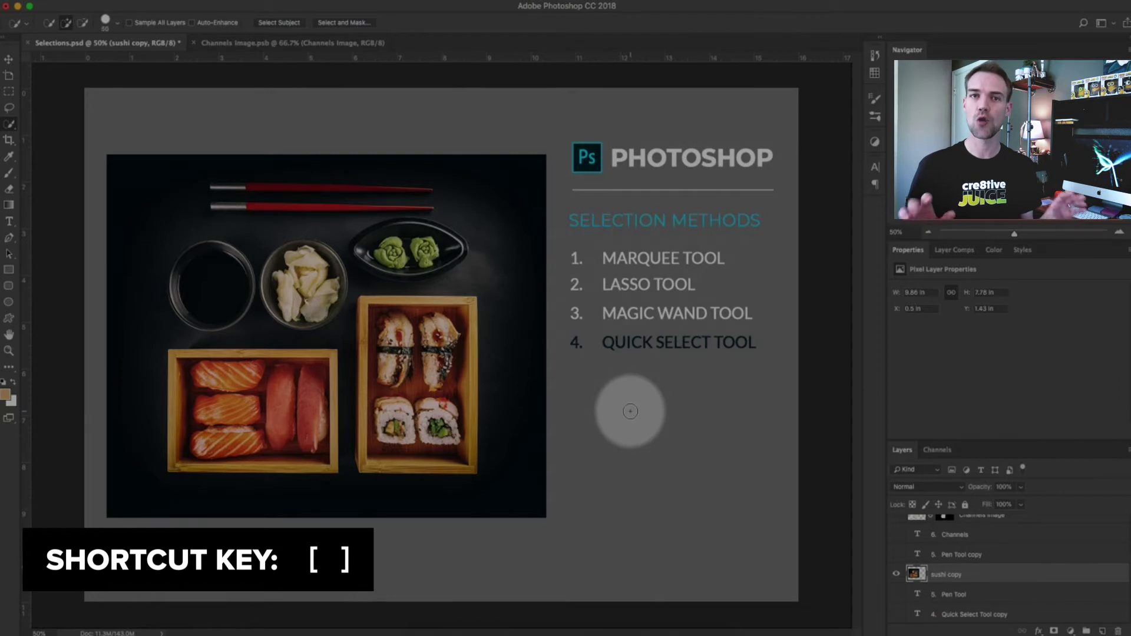
pyautogui.press(']')
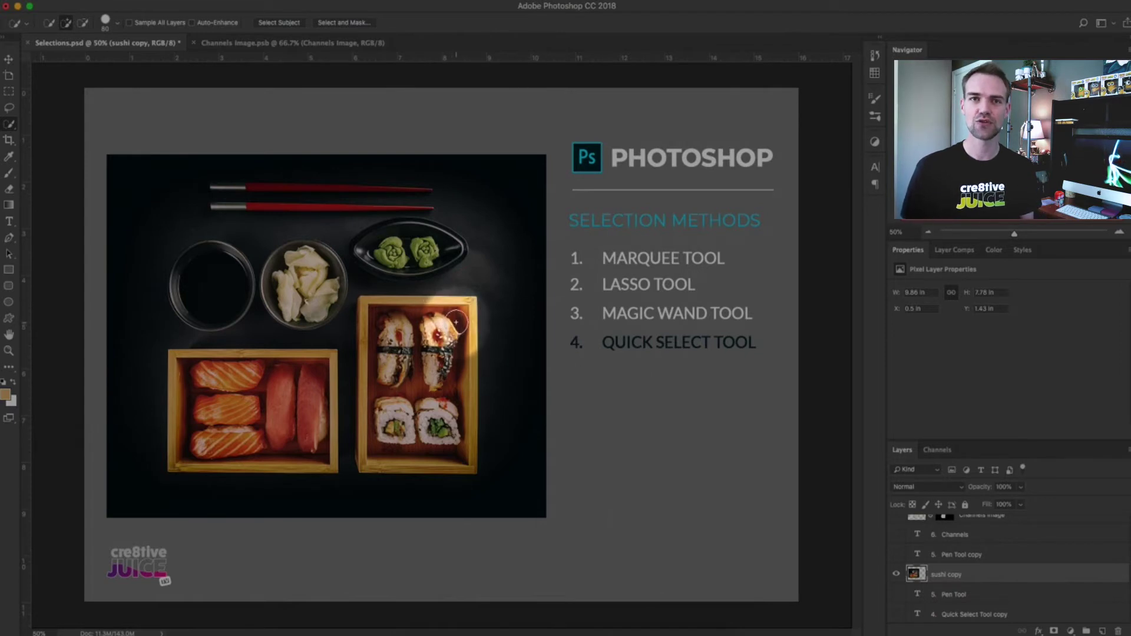
pyautogui.moveTo(436, 323)
pyautogui.mouseDown()
pyautogui.moveTo(383, 323)
pyautogui.moveTo(373, 312)
pyautogui.moveTo(374, 446)
pyautogui.mouseUp()
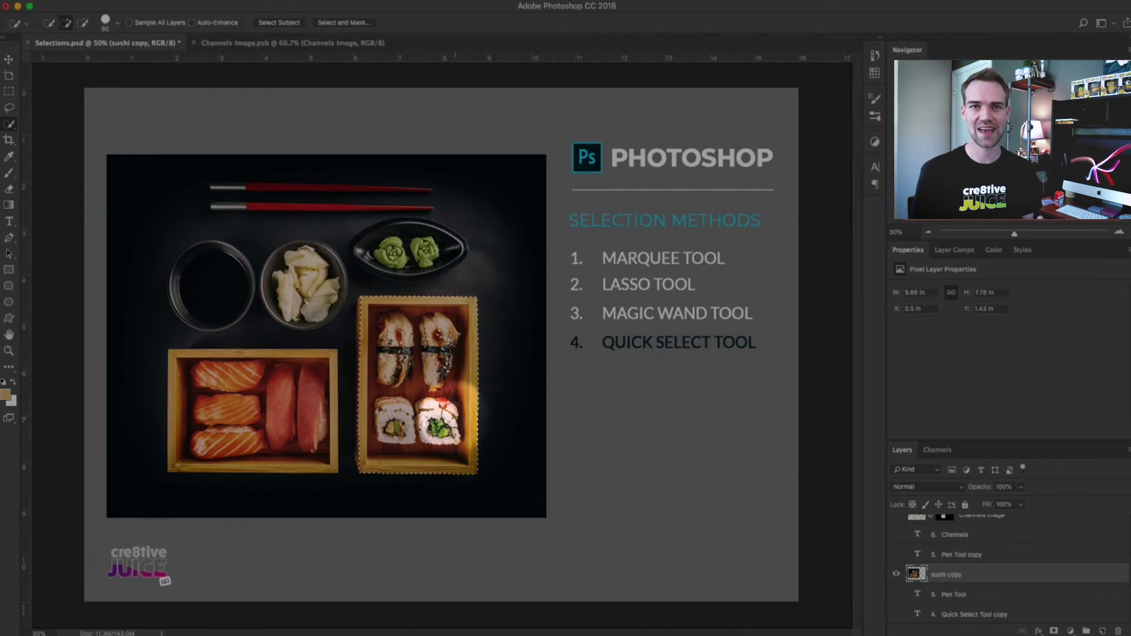
pyautogui.moveTo(301, 369); pyautogui.dragTo(220, 367)
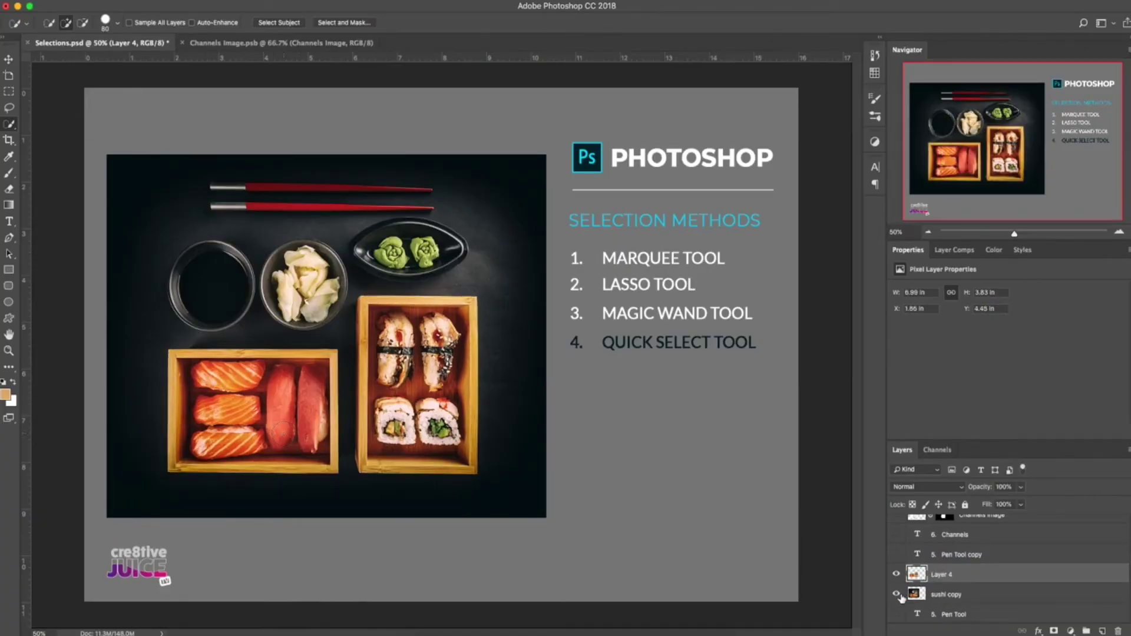
# Step: Toggle the full sushi photo's visibility to preview the cut-out boxes alone
pyautogui.click(896, 594)
pyautogui.click(897, 594)
pyautogui.click(896, 594)
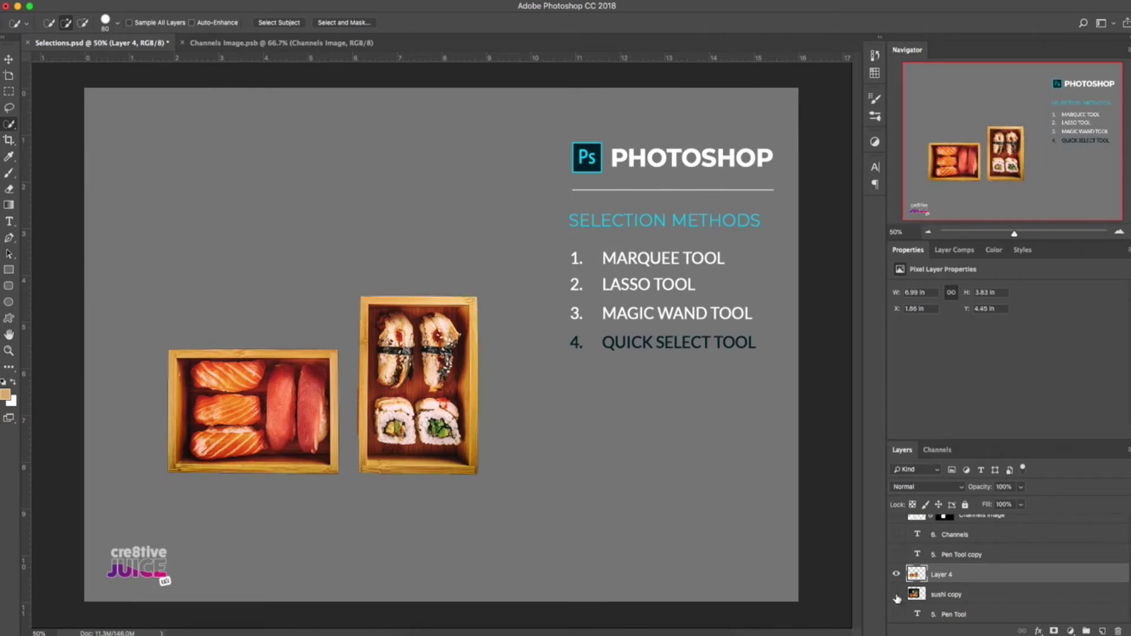
pyautogui.click(896, 594)
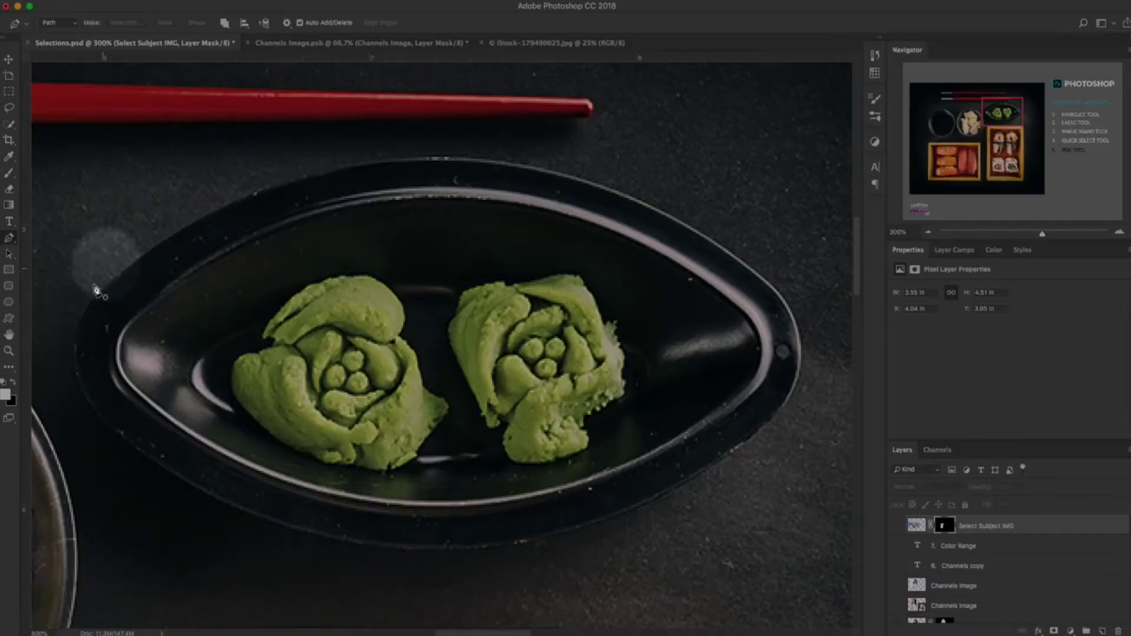
# Step: Add curved pen anchors along the wasabi dish rim
pyautogui.moveTo(498, 159); pyautogui.dragTo(626, 152)
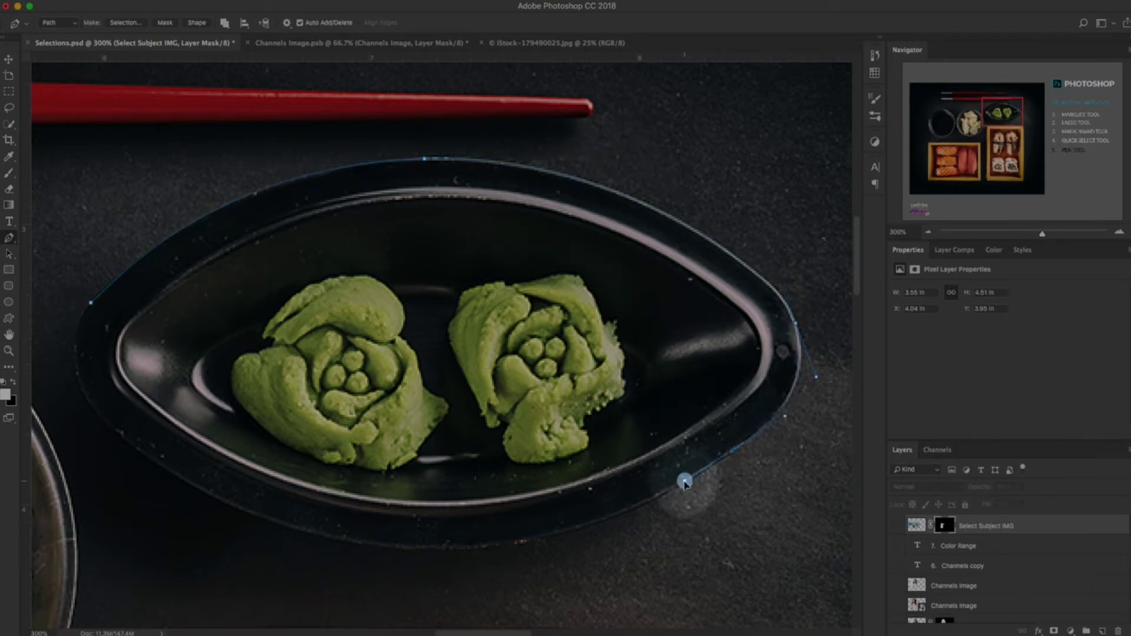
pyautogui.moveTo(421, 552); pyautogui.dragTo(316, 546)
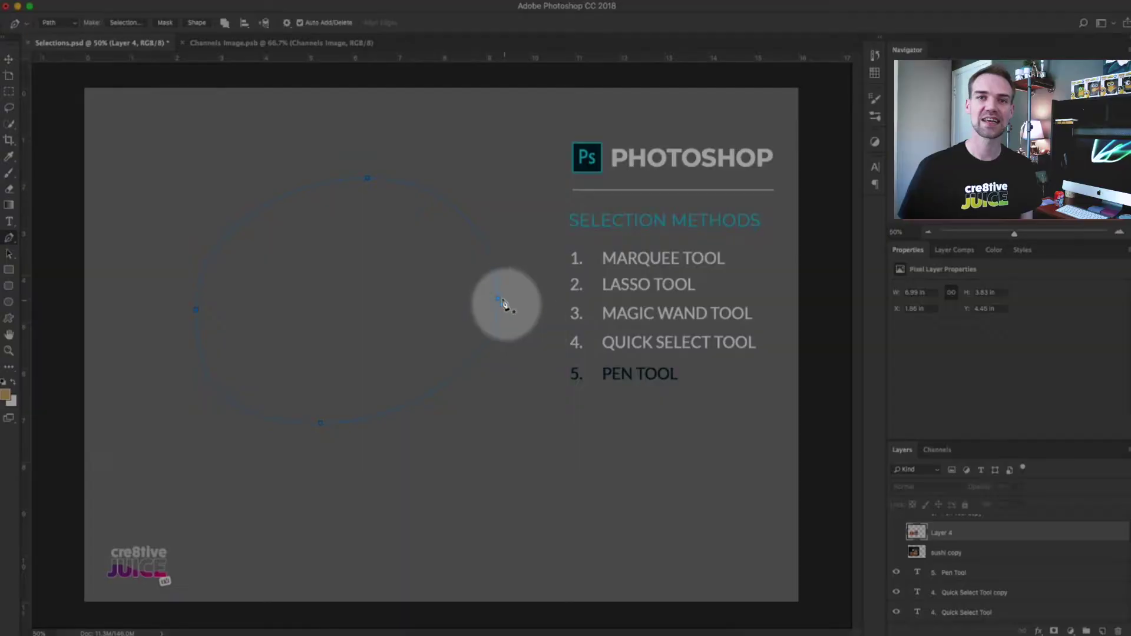
# Step: Convert the drawn pen path around the wasabi dish into a selection
pyautogui.rightClick(495, 287)
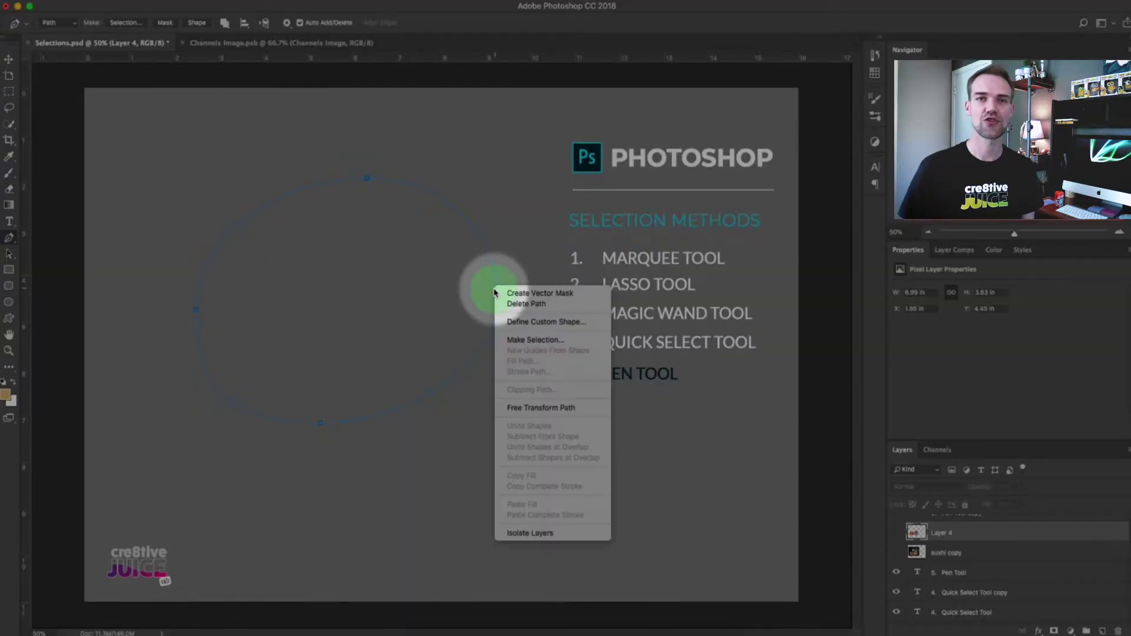
pyautogui.click(564, 340)
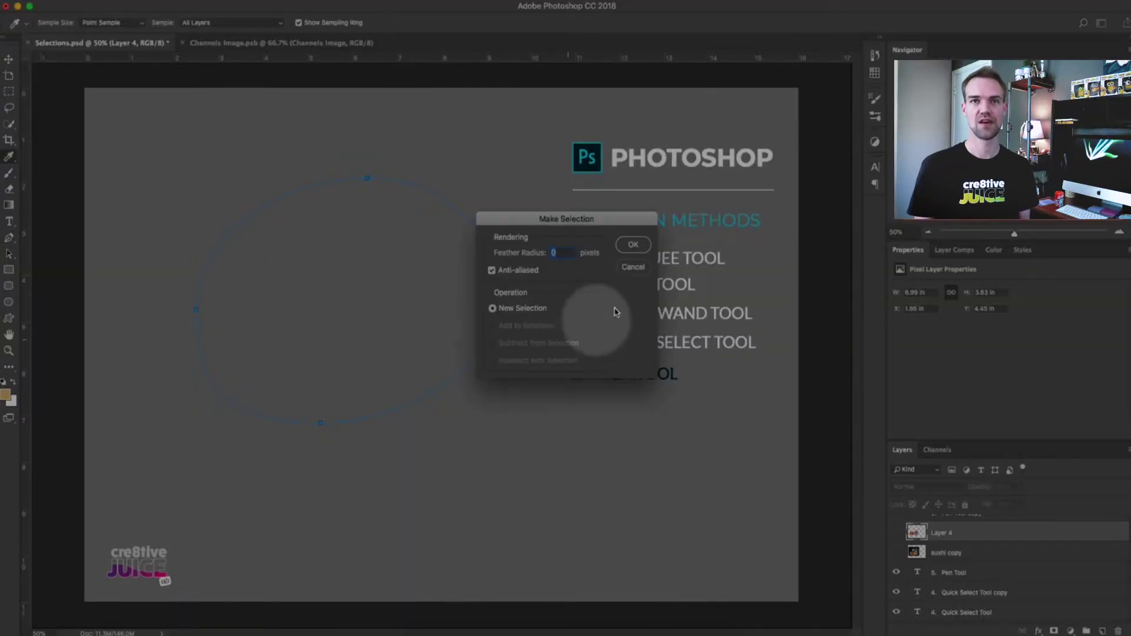
pyautogui.click(634, 245)
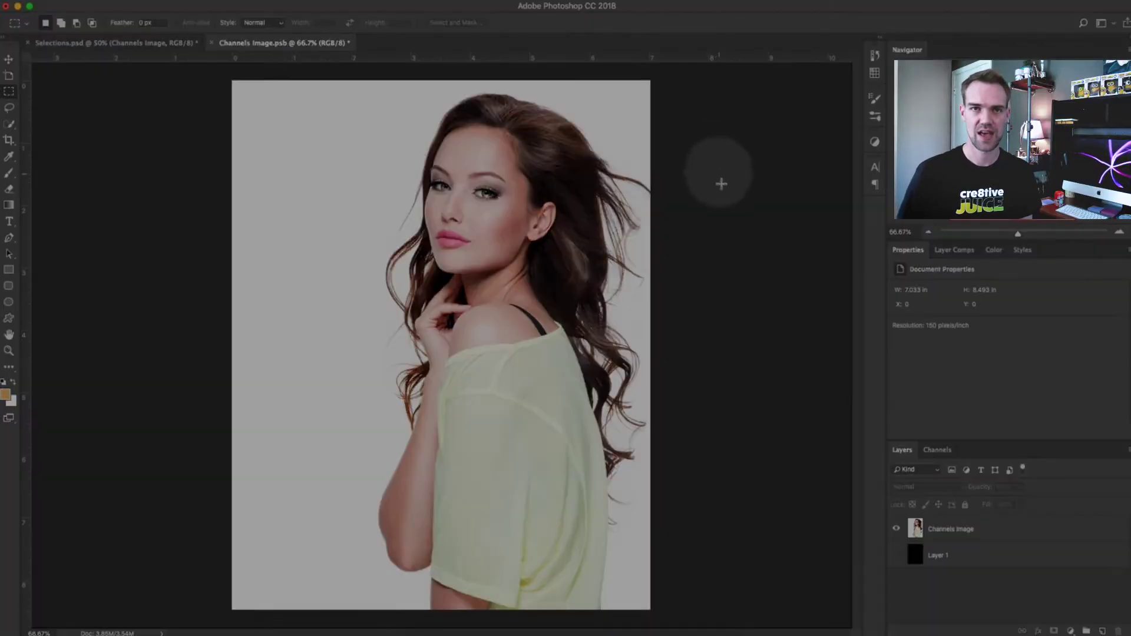
# Step: Compare the Red, Green and Blue channels of Channels Image, then duplicate Blue as Alpha 1
pyautogui.click(972, 529)
pyautogui.click(939, 452)
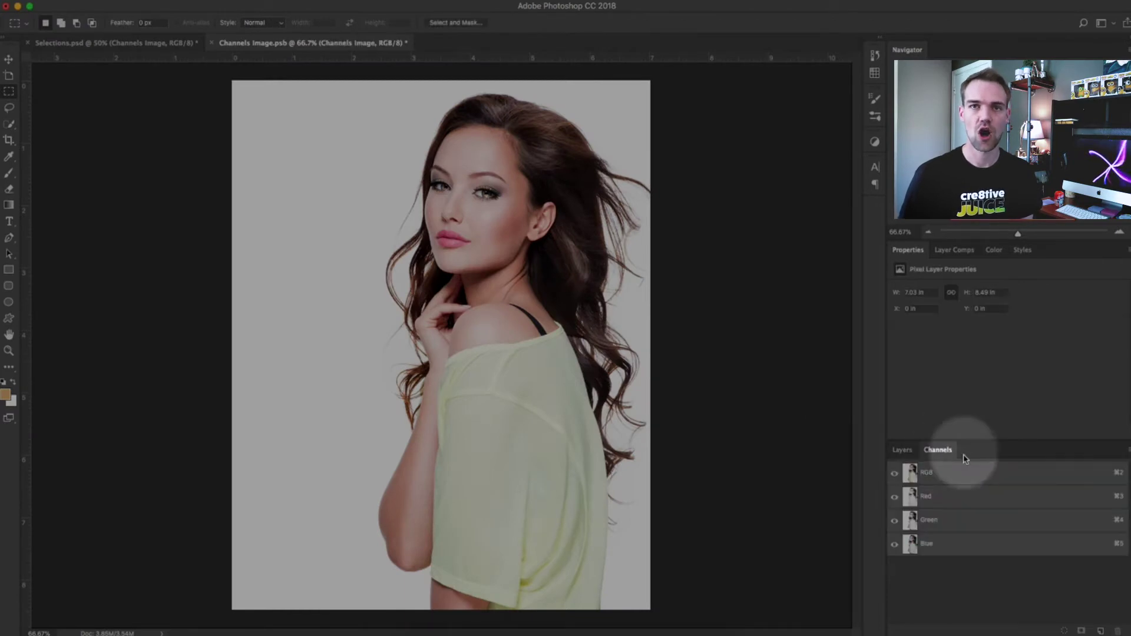
pyautogui.click(956, 497)
pyautogui.click(963, 521)
pyautogui.click(963, 545)
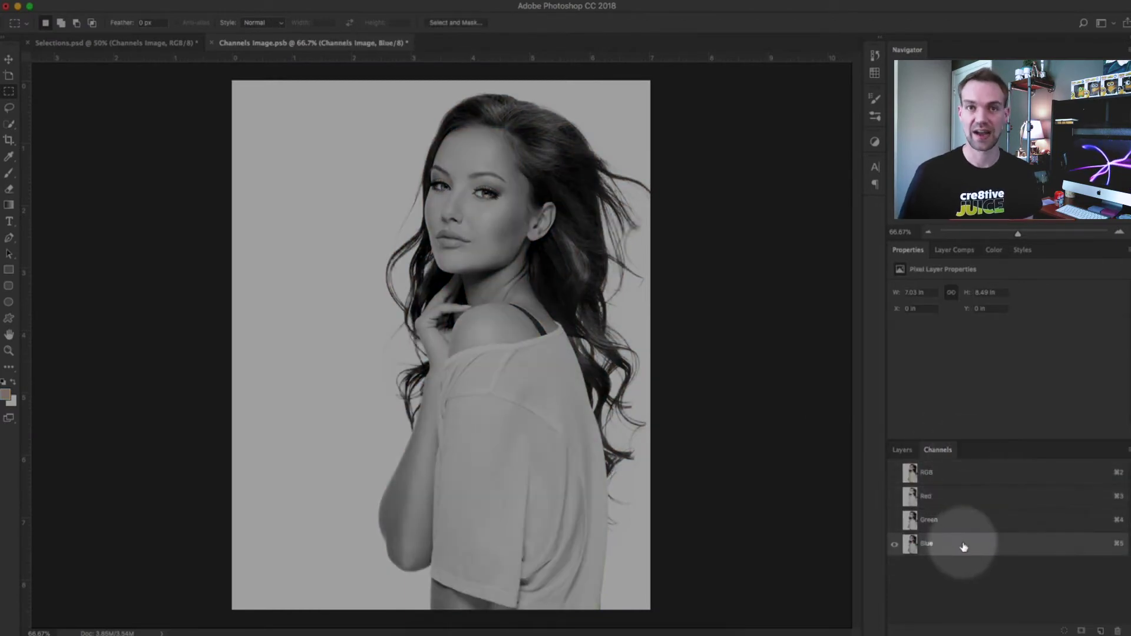
pyautogui.click(1080, 631)
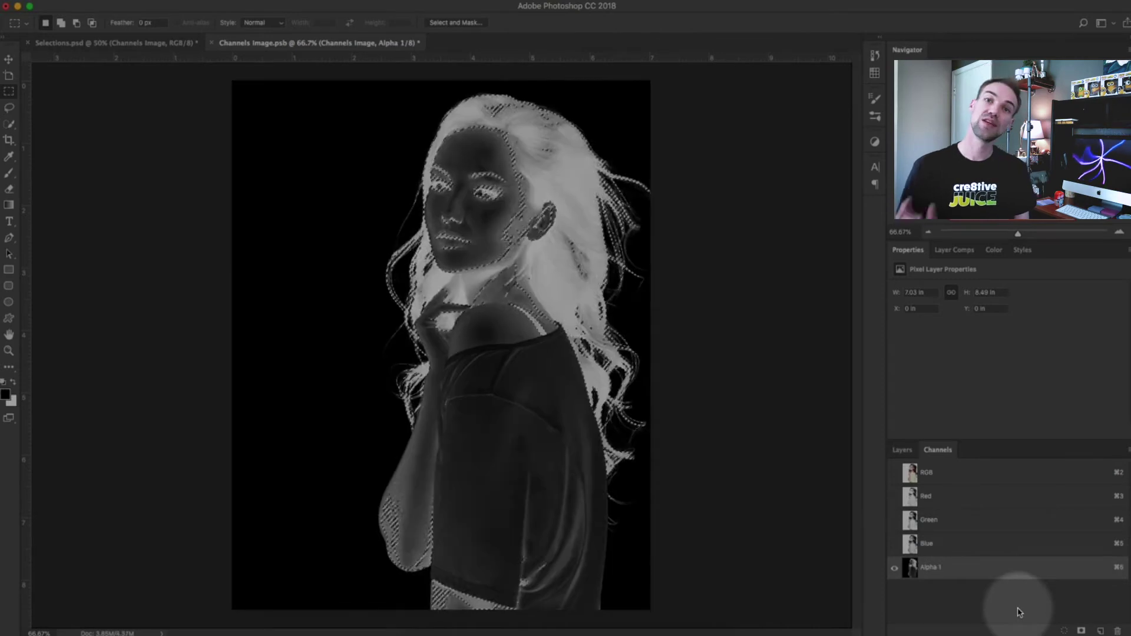
# Step: Paint the woman's face and shirt white in Alpha 1 with the brush, sized to 80
pyautogui.click(9, 366)
pyautogui.click(56, 408)
pyautogui.moveTo(488, 188)
pyautogui.mouseDown()
pyautogui.moveTo(480, 232)
pyautogui.moveTo(504, 202)
pyautogui.moveTo(467, 283)
pyautogui.moveTo(470, 569)
pyautogui.mouseUp()
pyautogui.press('super+z')
pyautogui.press('b')
pyautogui.press('x')
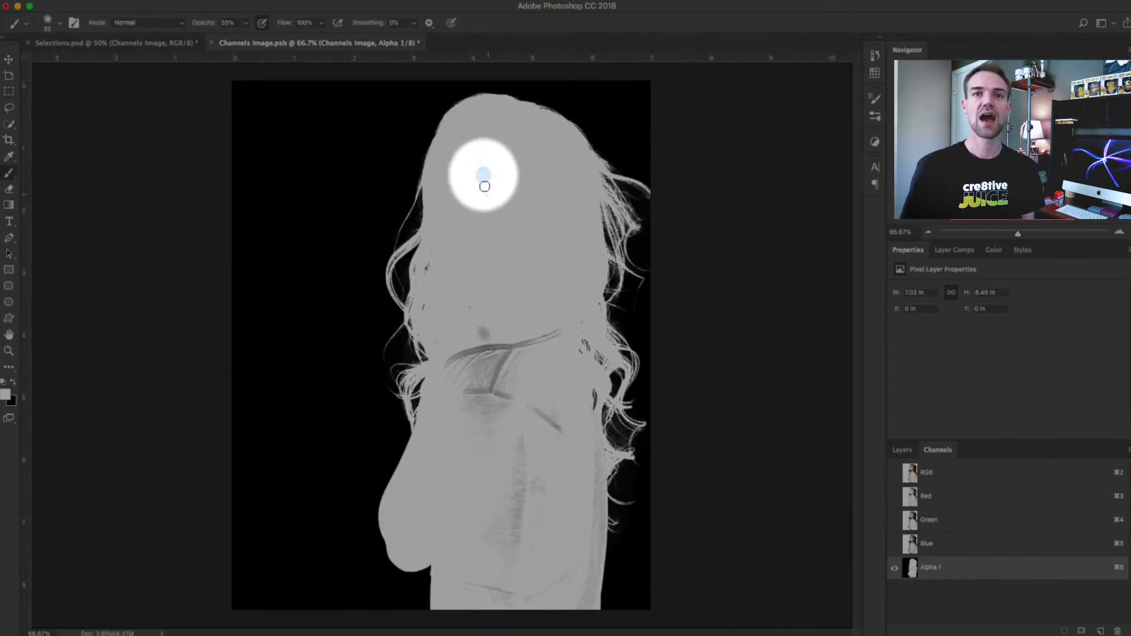
pyautogui.moveTo(430, 264)
pyautogui.mouseDown()
pyautogui.moveTo(517, 330)
pyautogui.moveTo(457, 348)
pyautogui.moveTo(474, 471)
pyautogui.moveTo(547, 312)
pyautogui.moveTo(554, 323)
pyautogui.moveTo(512, 463)
pyautogui.moveTo(476, 506)
pyautogui.moveTo(537, 557)
pyautogui.mouseUp()
pyautogui.press(']')
pyautogui.press(']')
pyautogui.press(']')
pyautogui.press(']')
pyautogui.press(']')
pyautogui.press(']')
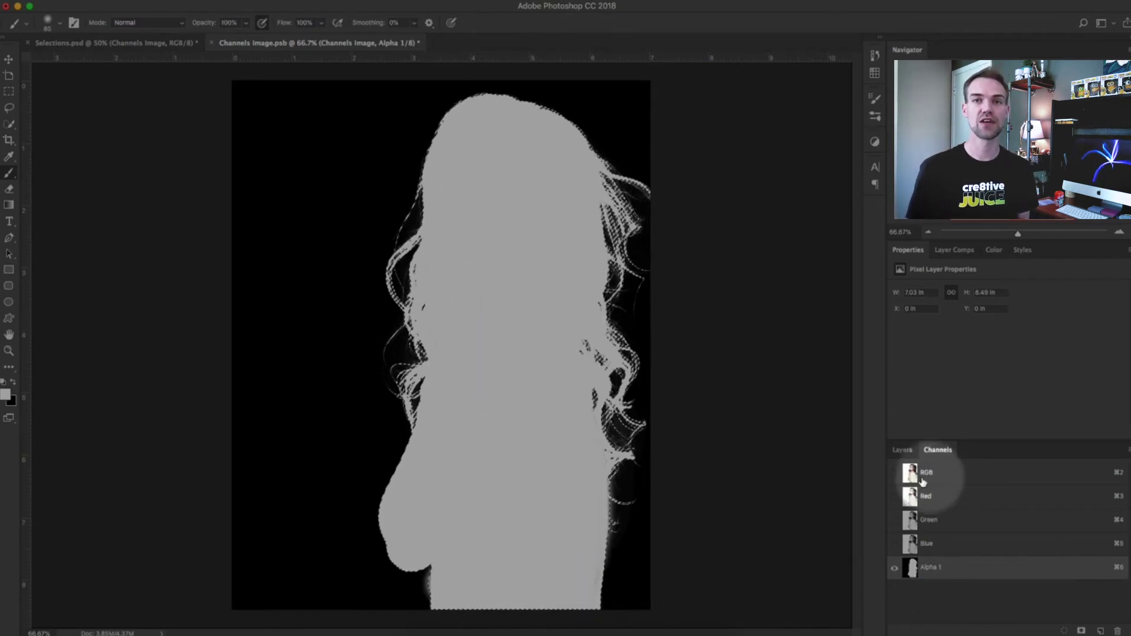
# Step: Add a layer mask to Channels Image from the selection, leaving the woman on transparency
pyautogui.click(967, 471)
pyautogui.click(902, 449)
pyautogui.click(1054, 631)
pyautogui.press('super+z')
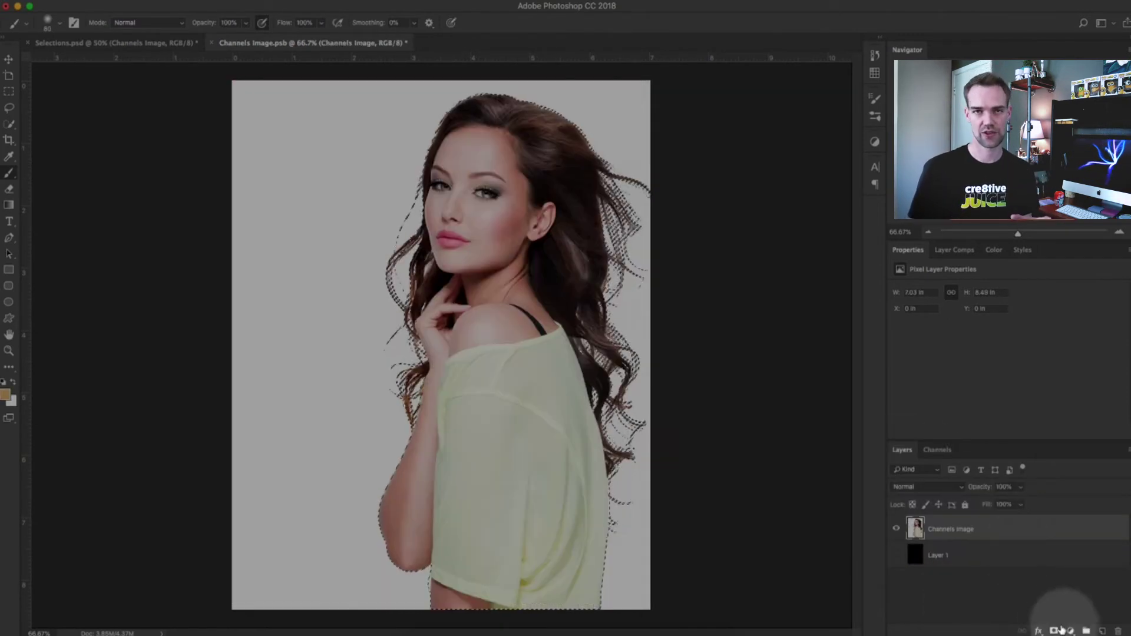
pyautogui.press('super+z')
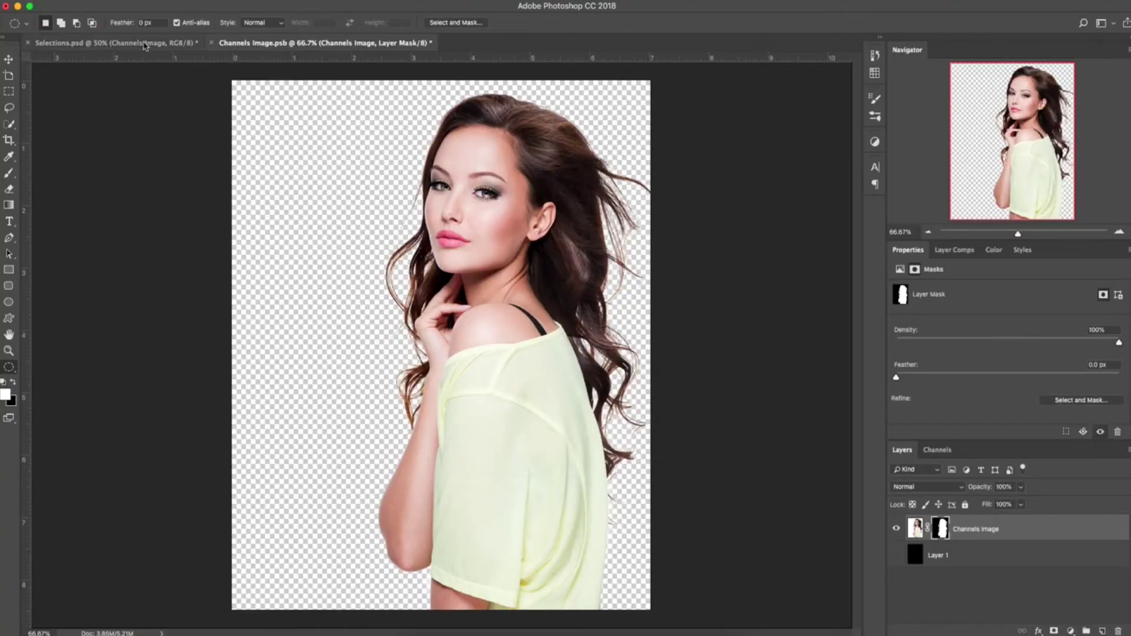
# Step: Switch back to the Selections.psd document at the Color Range slide
pyautogui.click(150, 45)
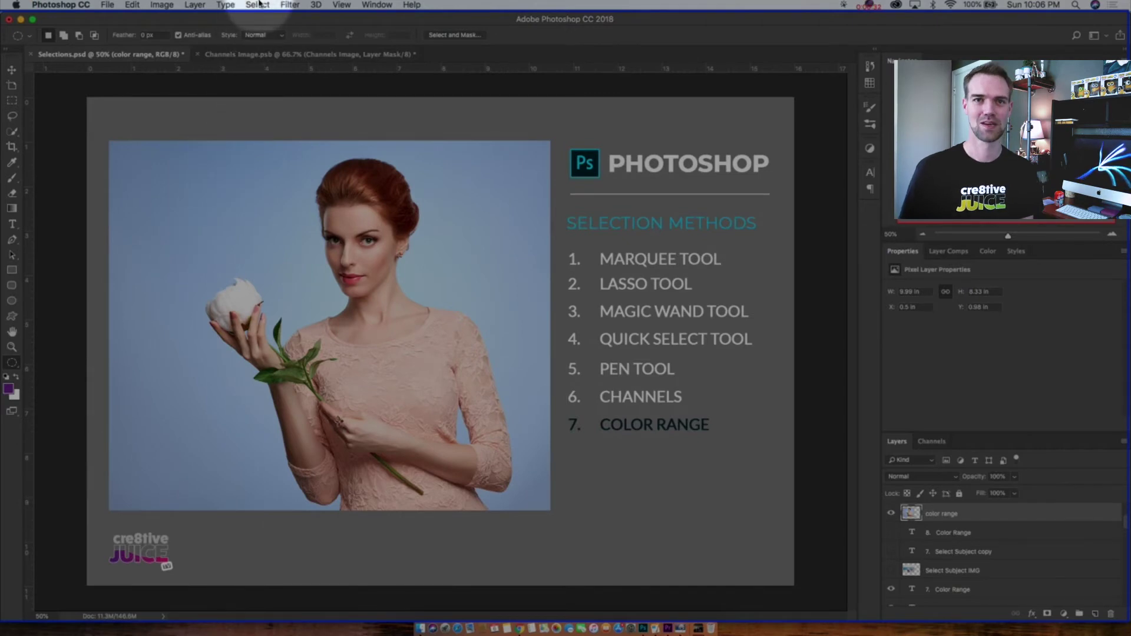
# Step: Select the blue background with Color Range, refining Fuzziness, and delete it
pyautogui.click(258, 5)
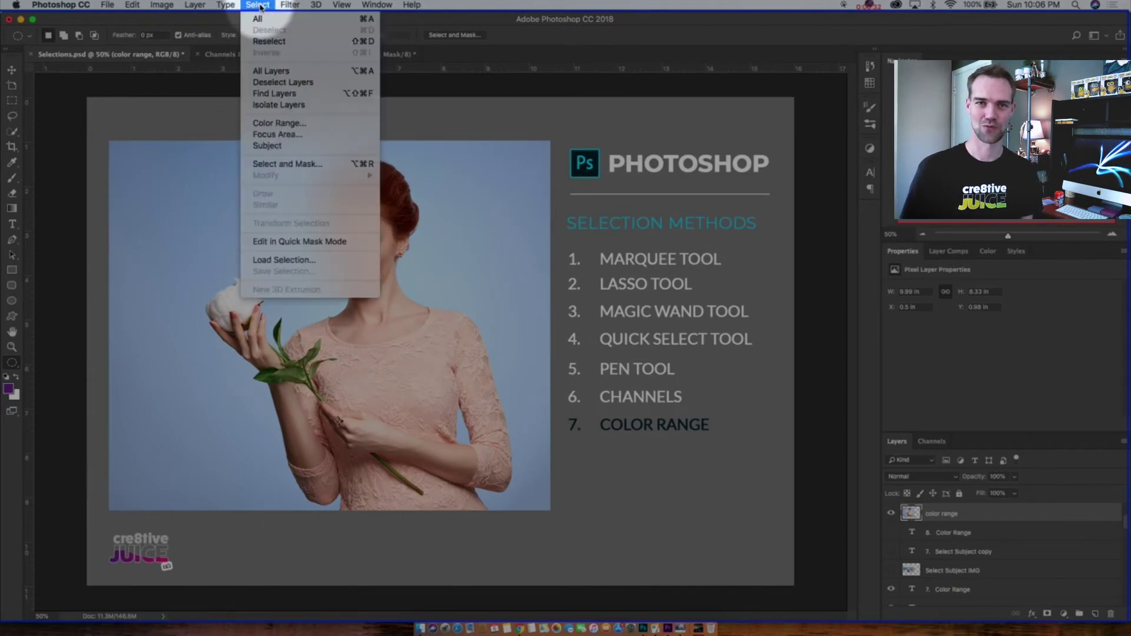
pyautogui.click(275, 123)
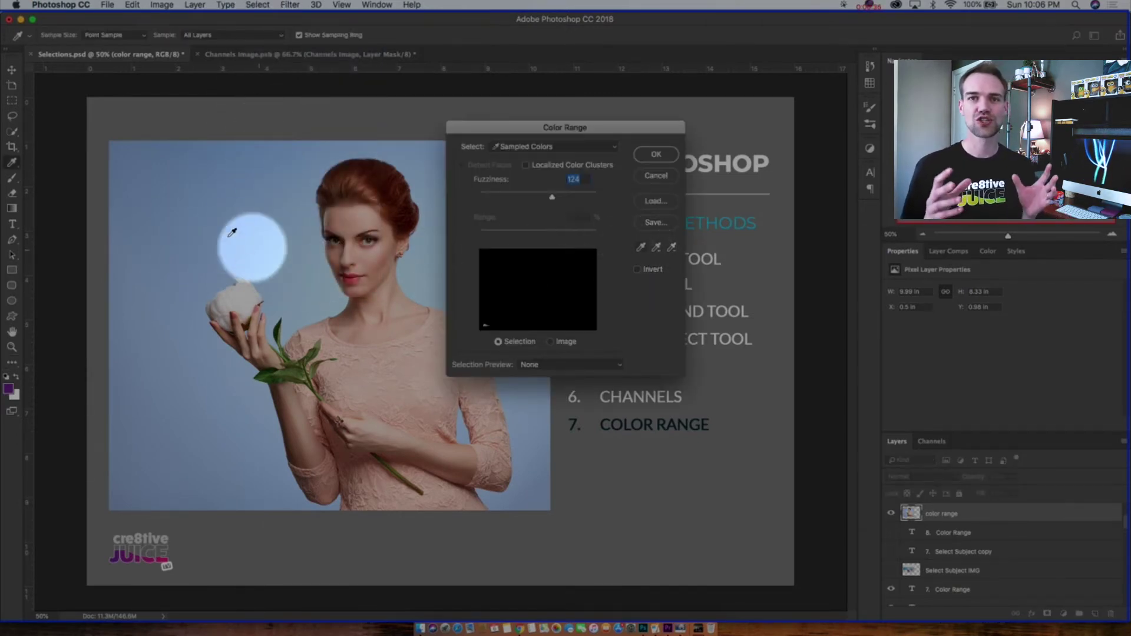
pyautogui.click(168, 203)
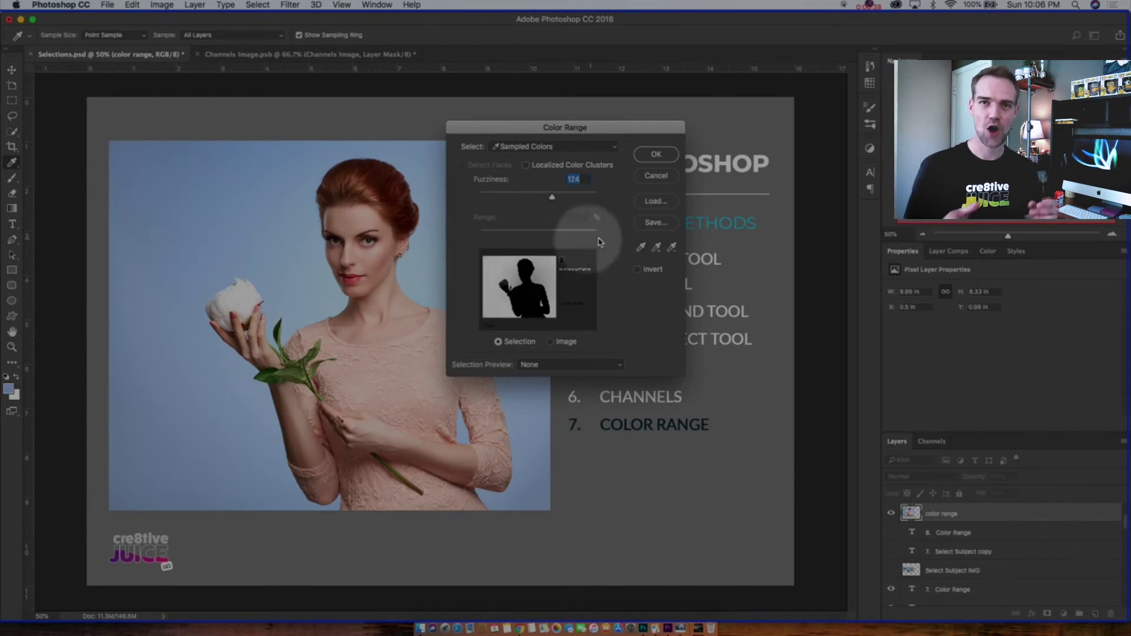
pyautogui.keyDown('shift'); pyautogui.click(304, 274); pyautogui.keyUp('shift')
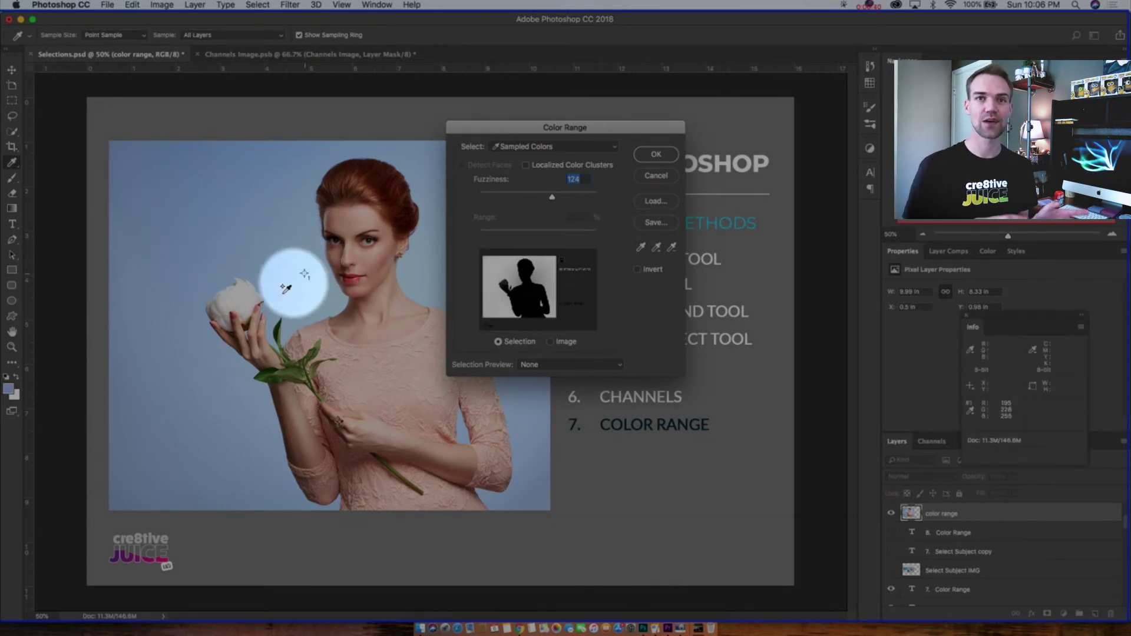
pyautogui.click(552, 200)
pyautogui.moveTo(547, 200)
pyautogui.mouseDown()
pyautogui.moveTo(519, 201)
pyautogui.moveTo(593, 202)
pyautogui.moveTo(523, 212)
pyautogui.moveTo(567, 209)
pyautogui.mouseUp()
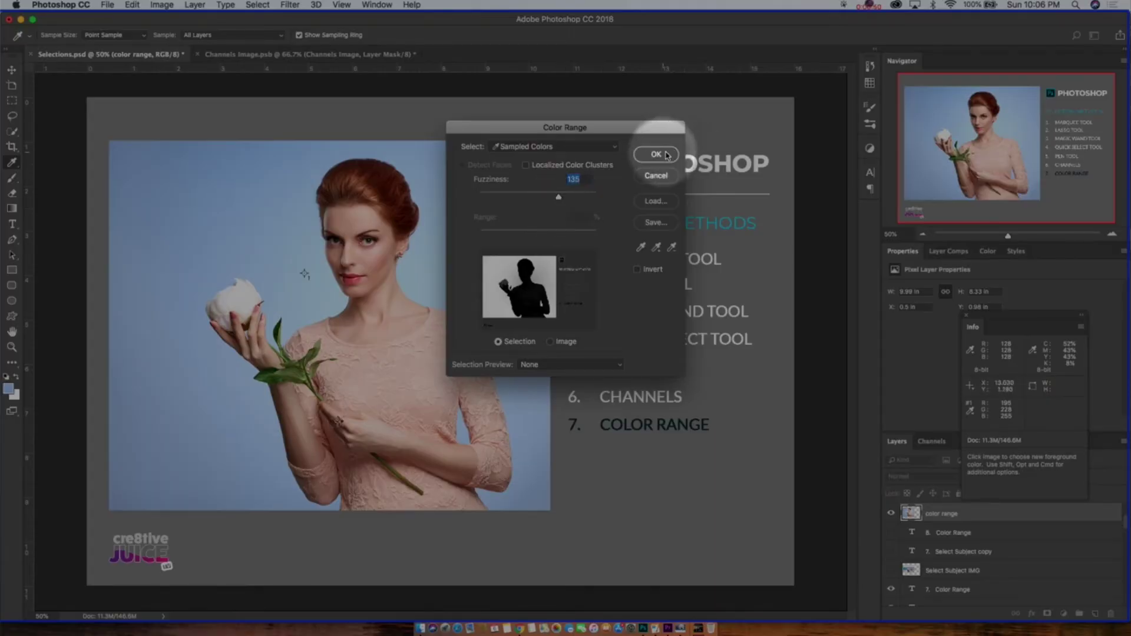
pyautogui.click(676, 152)
pyautogui.press('shift+super+u')
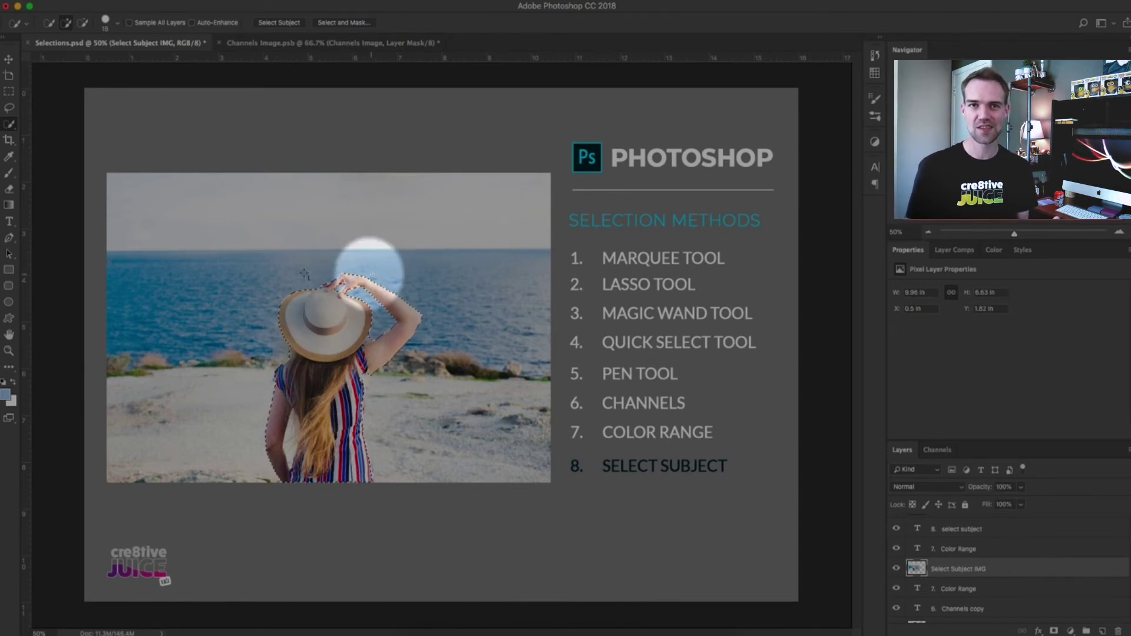
# Step: Add a layer mask to Select Subject IMG to hide the beach
pyautogui.click(1053, 630)
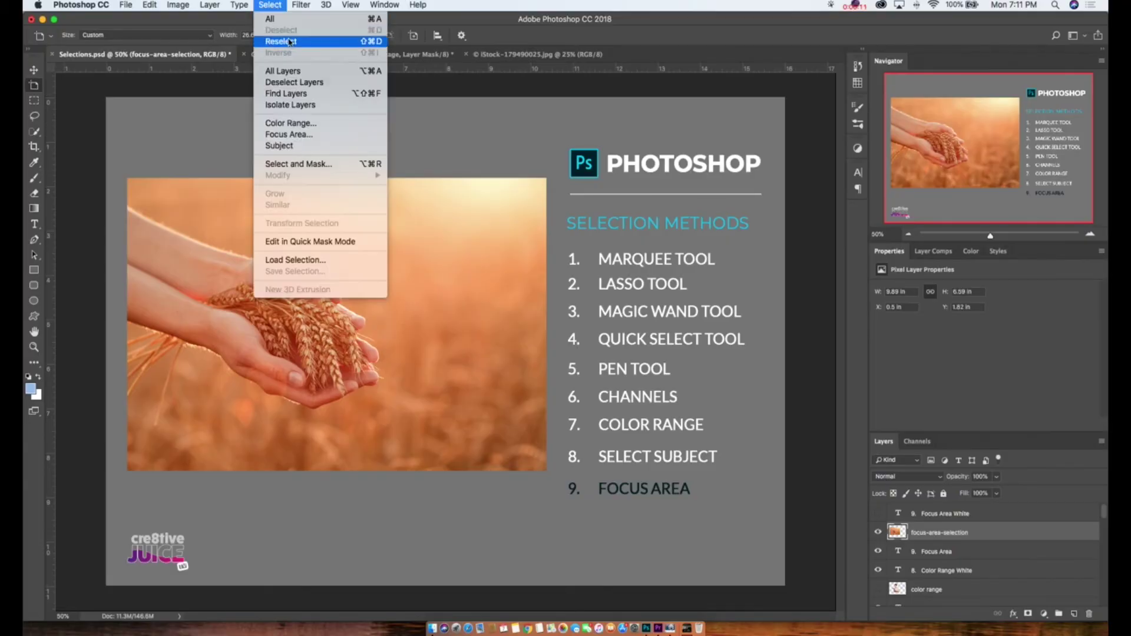
# Step: Select the hands and wheat with Focus Area at In-Focus Range 5.59, refine, and mask the field
pyautogui.click(309, 135)
pyautogui.moveTo(587, 223); pyautogui.dragTo(592, 223)
pyautogui.click(567, 257)
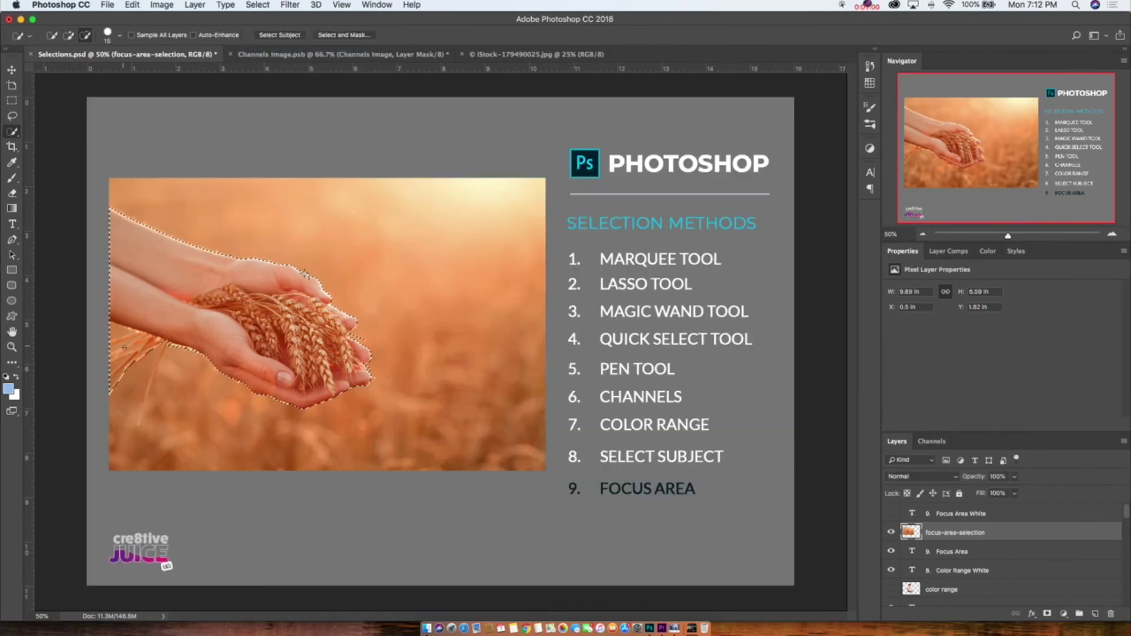
pyautogui.press('super+alt+r')
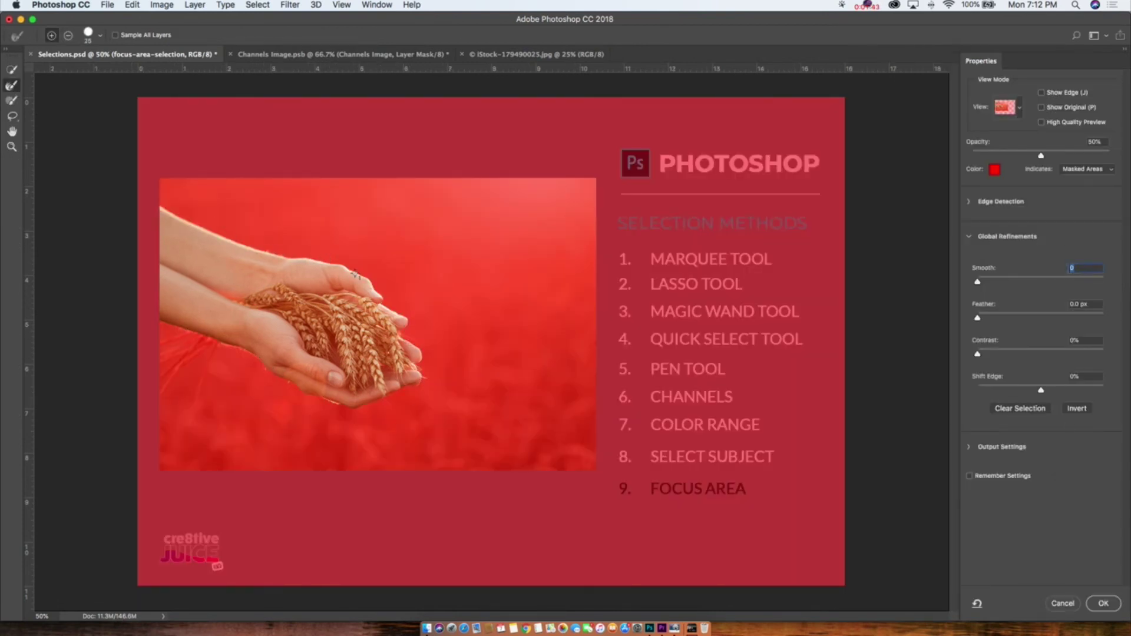
pyautogui.click(1110, 606)
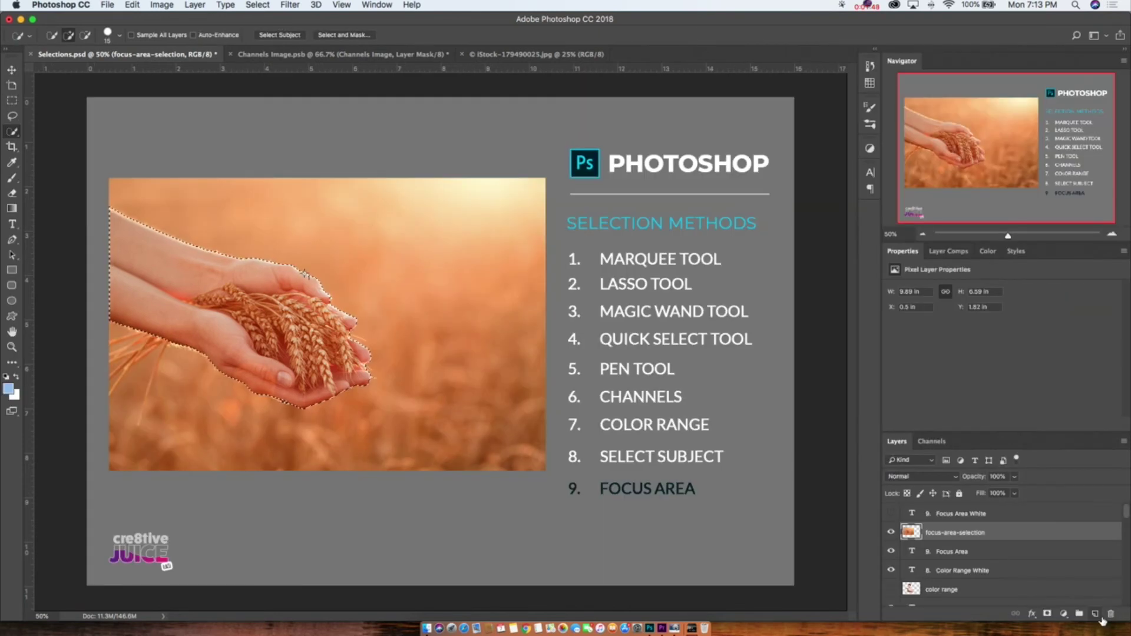
pyautogui.click(1047, 613)
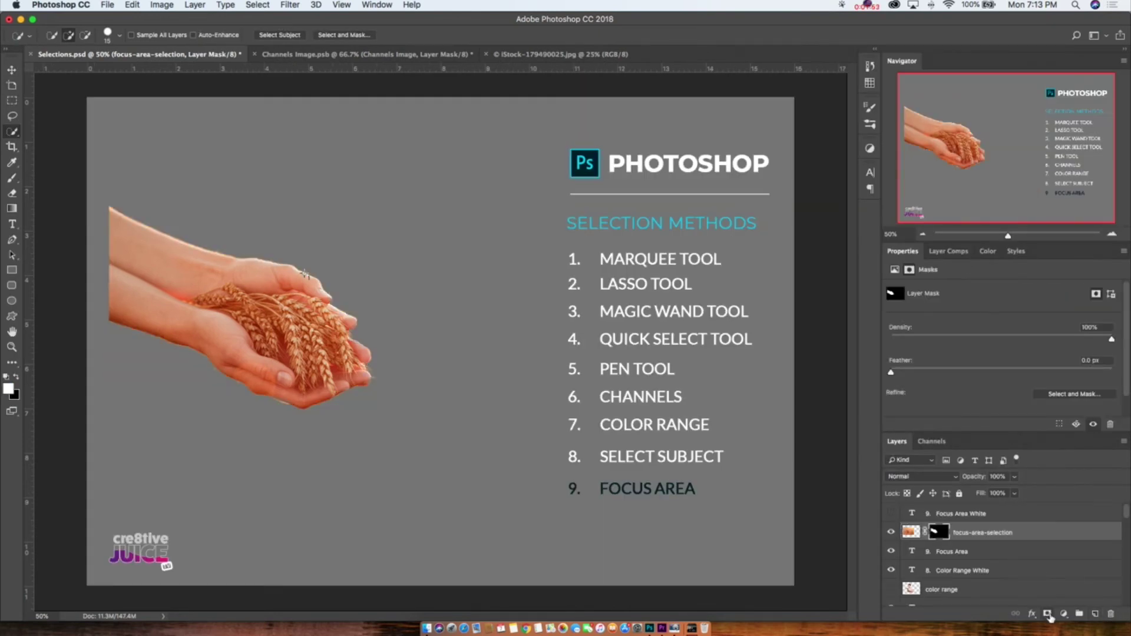